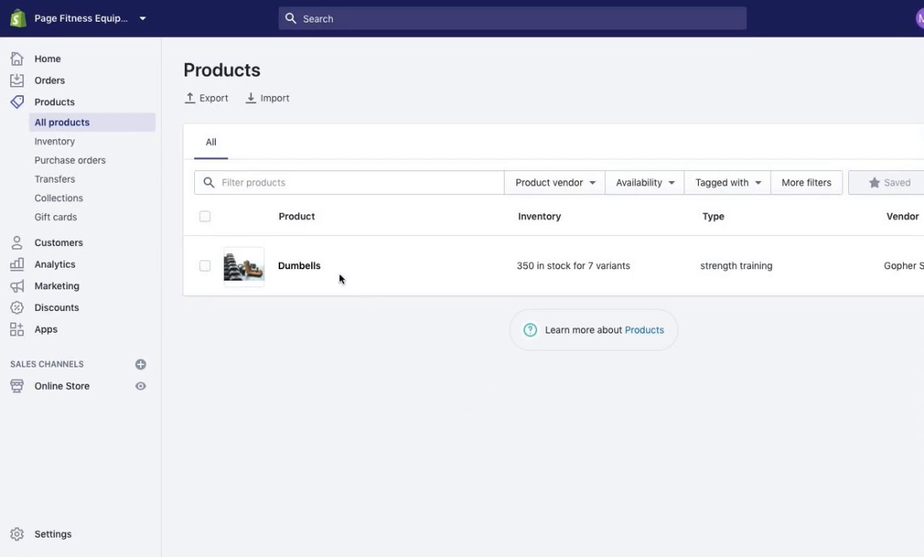
left_click(325, 340)
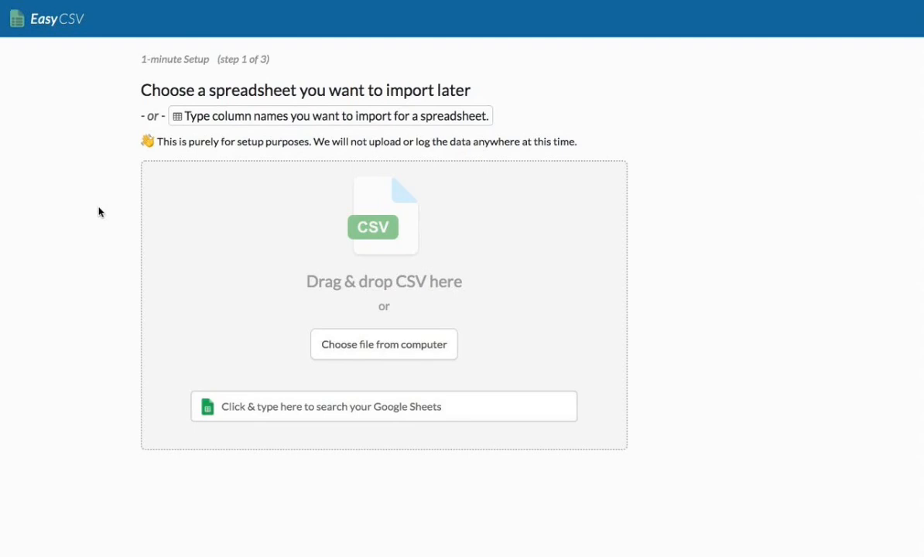
View the form for entering spreadsheet column names manually and return to the spreadsheet upload page.
left_click(227, 120)
scroll(210, 309, "down", 3)
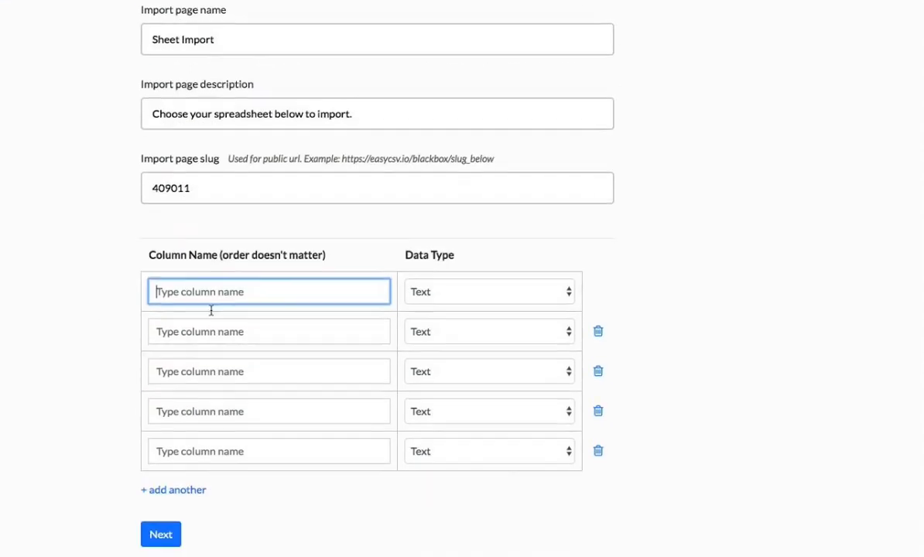
scroll(56, 77, "up", 4)
left_click(156, 60)
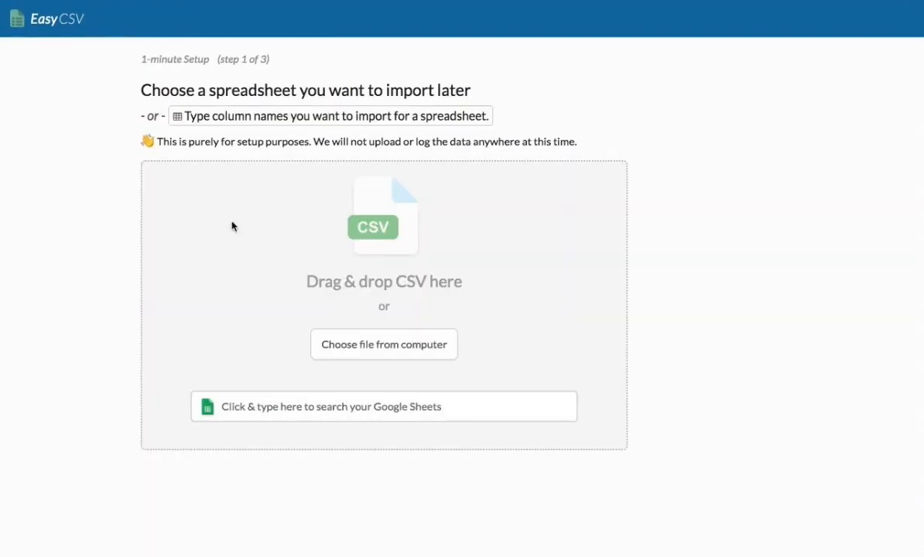
Switch to Finder and preview Shopify Basic - Sheet1.csv, examining its product columns from product_name through template_suffix.
key("super+Tab")
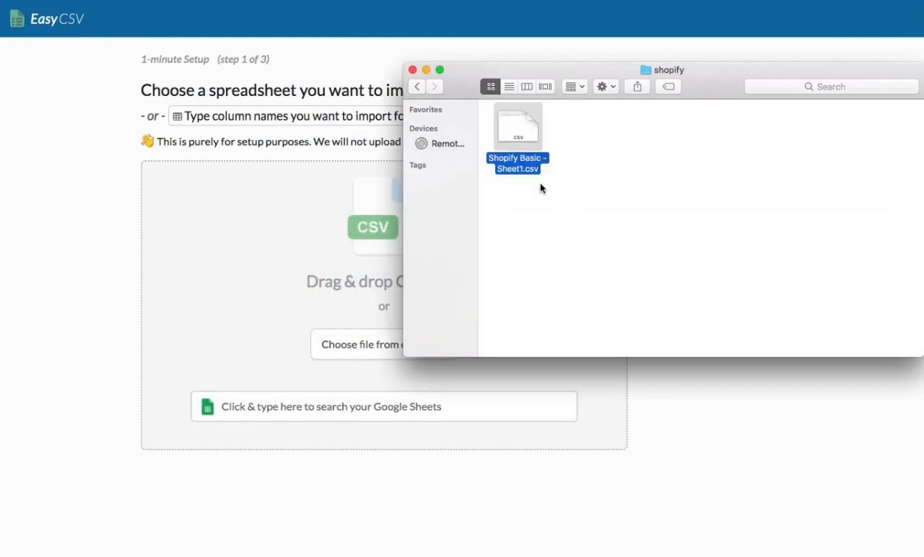
key("space")
left_click_drag(444, 149, 347, 149)
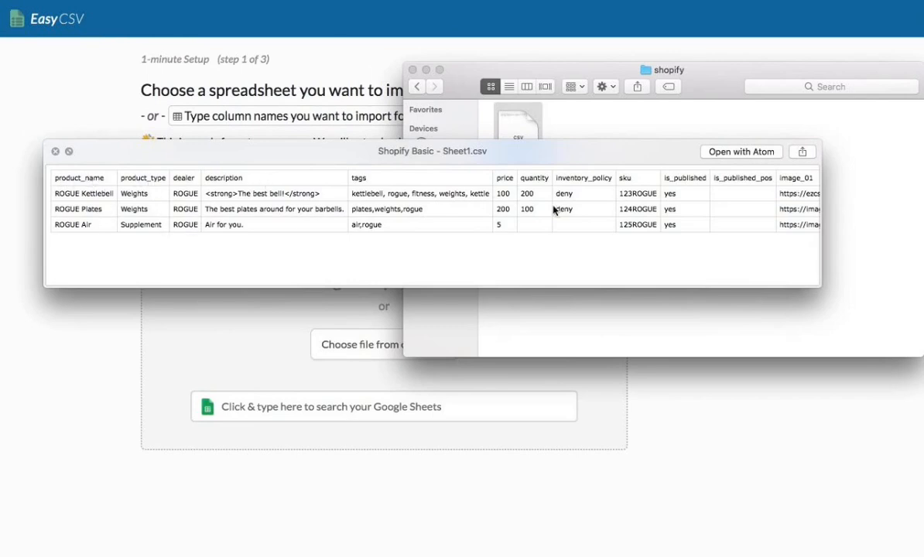
scroll(559, 210, "right", 10)
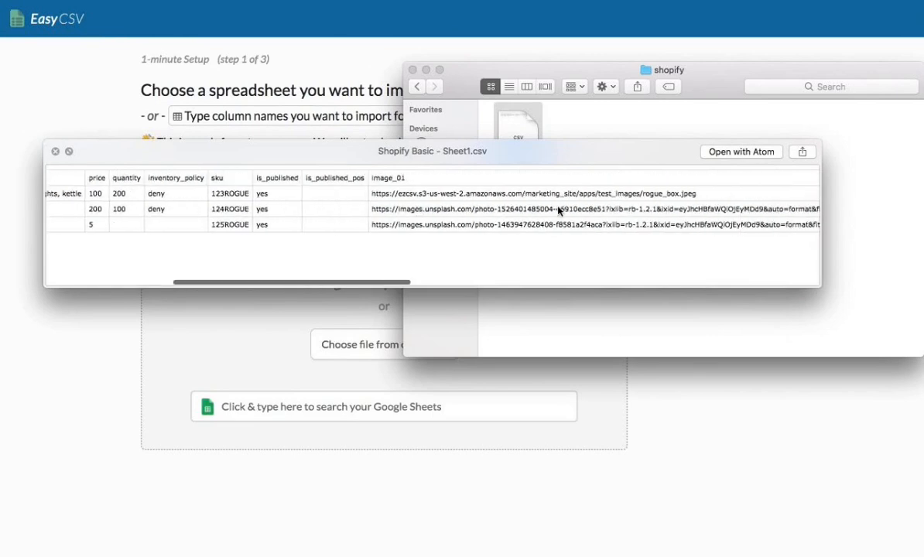
scroll(559, 210, "right", 10)
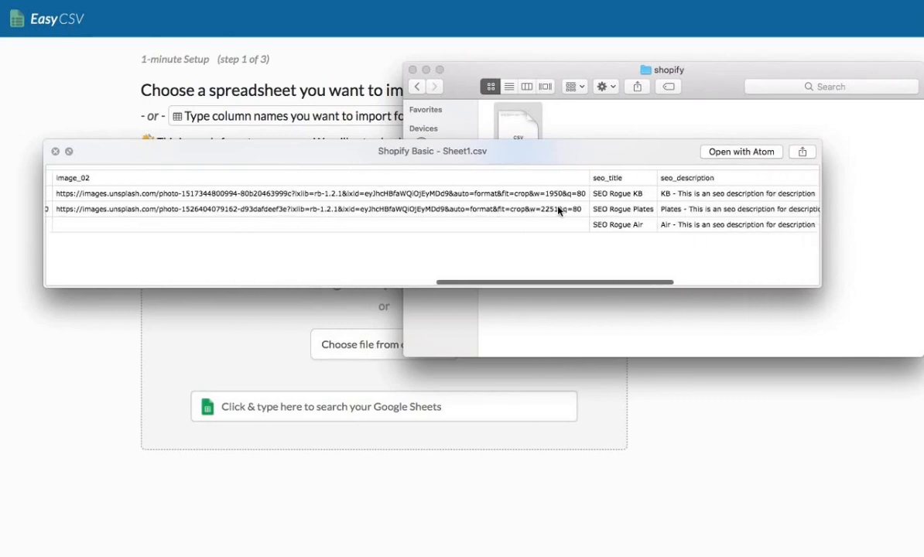
scroll(558, 211, "right", 5)
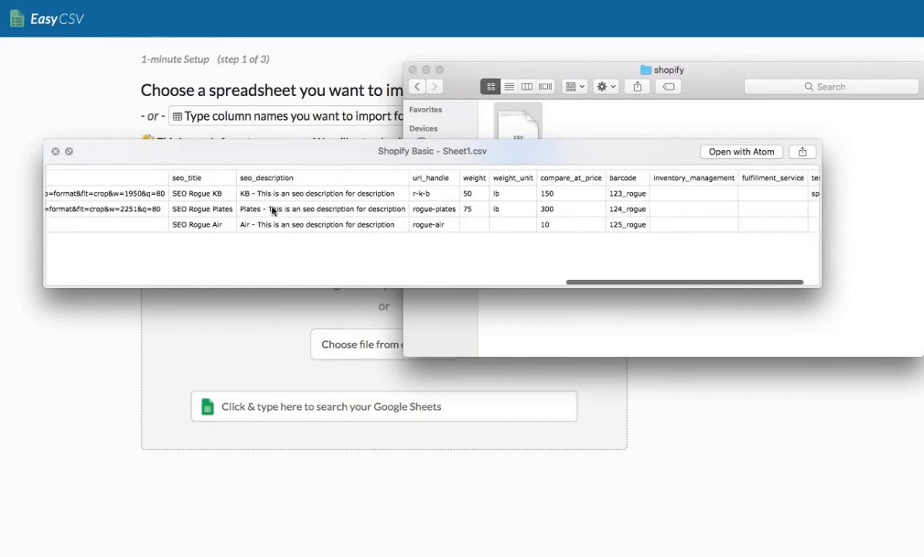
left_click(55, 152)
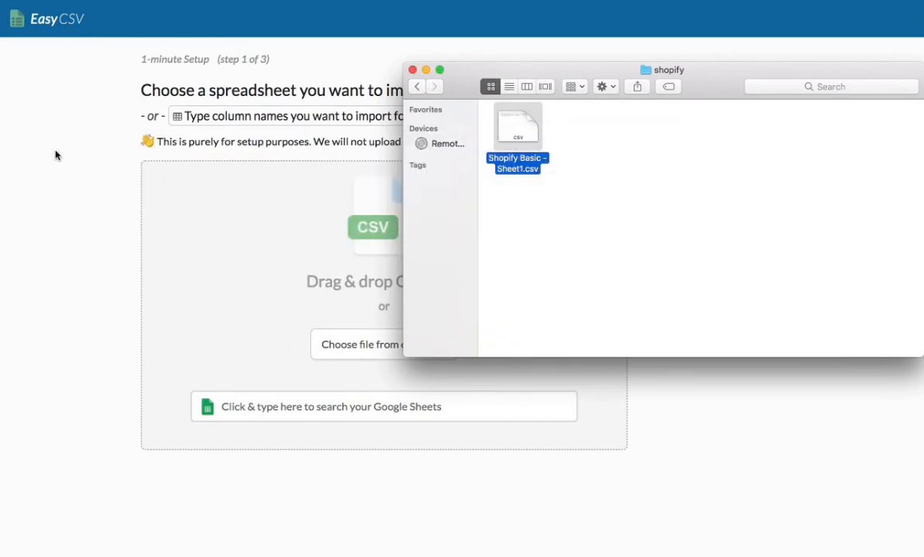
Load Shopify Basic - Sheet1.csv from the shopify folder as the setup spreadsheet and review its detected columns.
left_click_drag(516, 140, 260, 258)
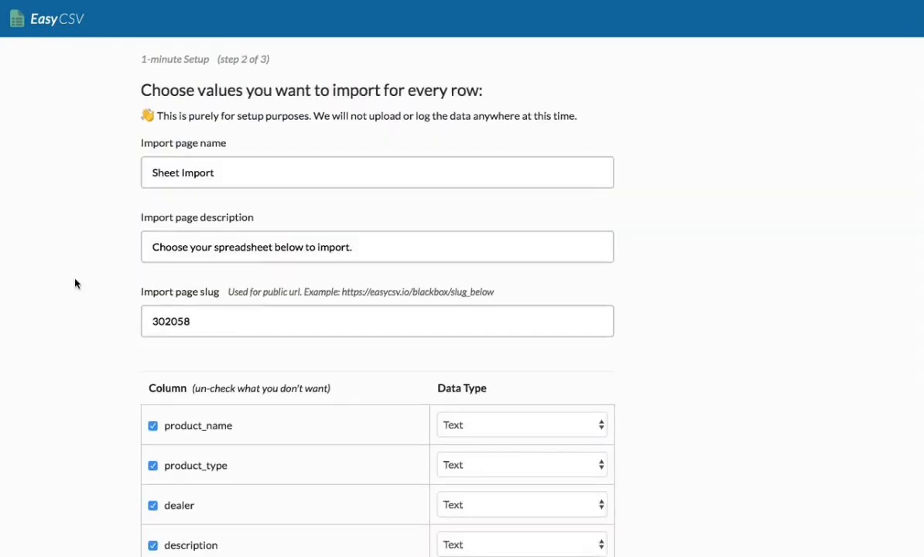
scroll(78, 282, "down", 5)
scroll(255, 298, "down", 7)
scroll(230, 378, "up", 10)
Name the import page Rogue Equipment Import and create it with all columns kept as Text.
double_click(164, 174)
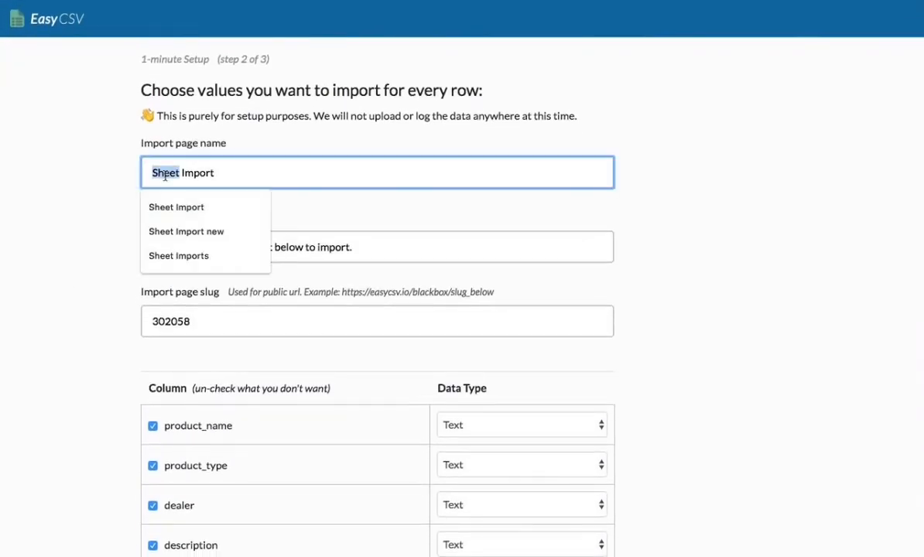
type("Rogue")
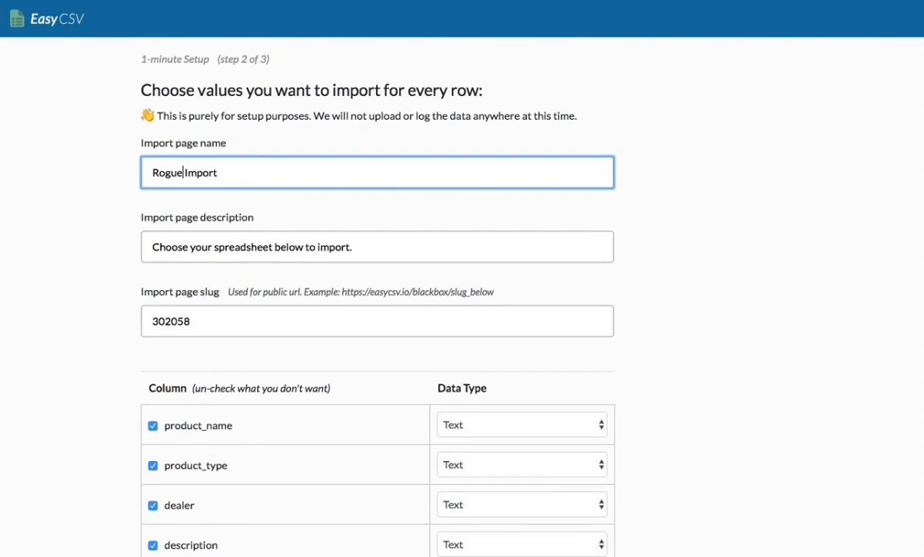
type(" Equipment")
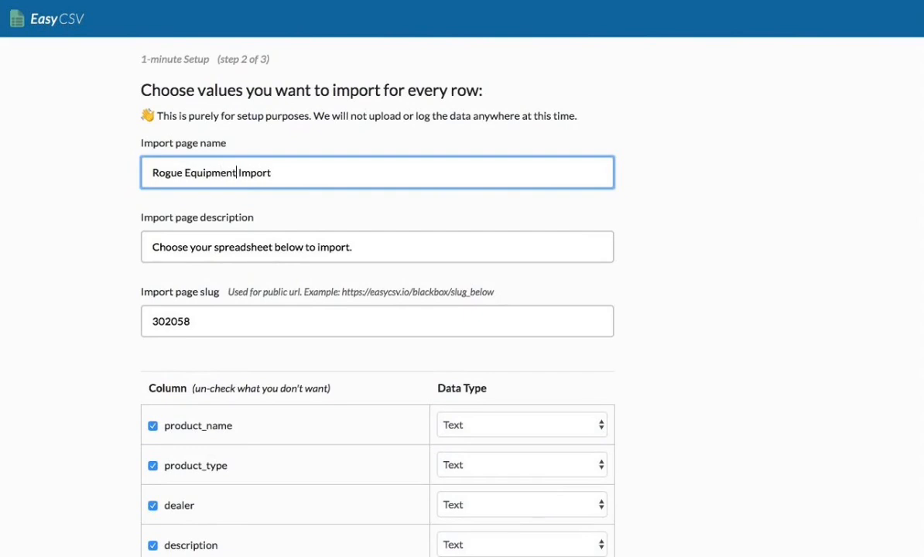
scroll(100, 232, "down", 10)
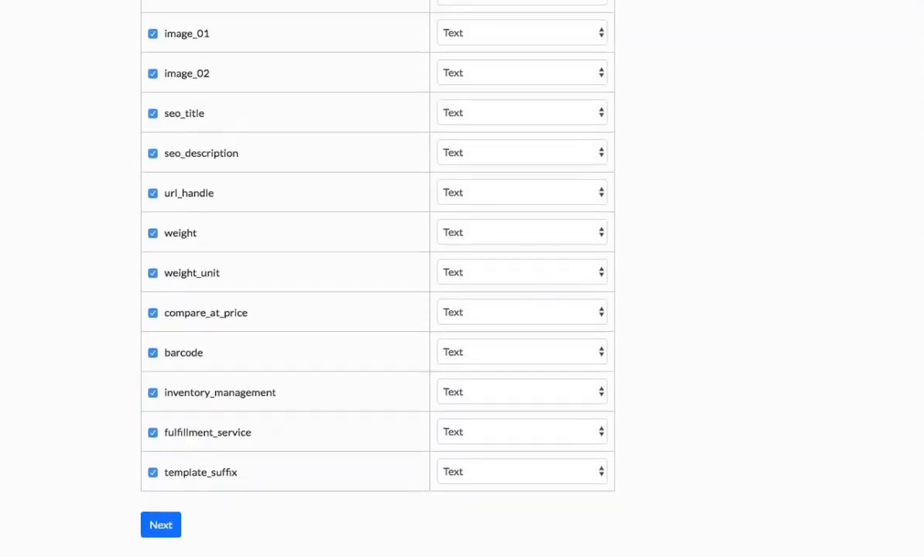
left_click(163, 535)
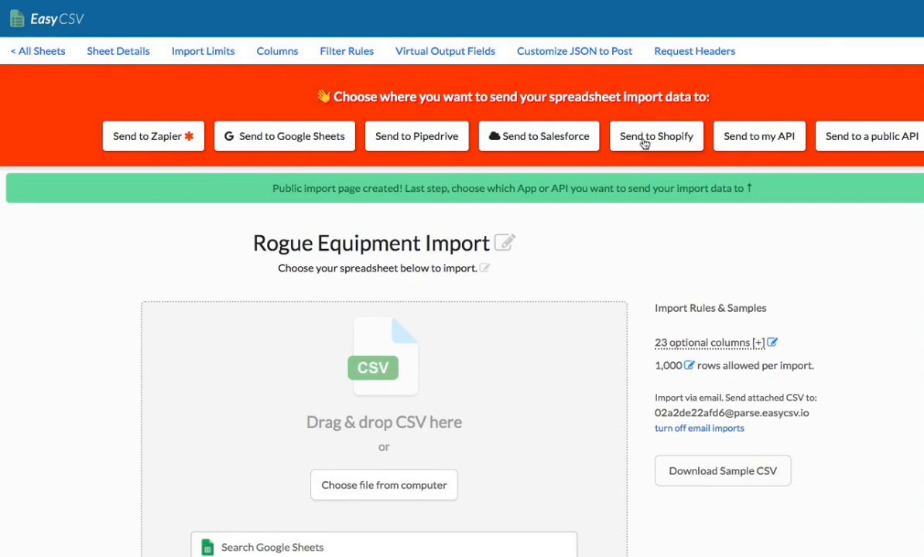
Set Shopify as the destination for the import data and open the mapping of Shopify fields to spreadsheet columns.
scroll(582, 270, "down", 1)
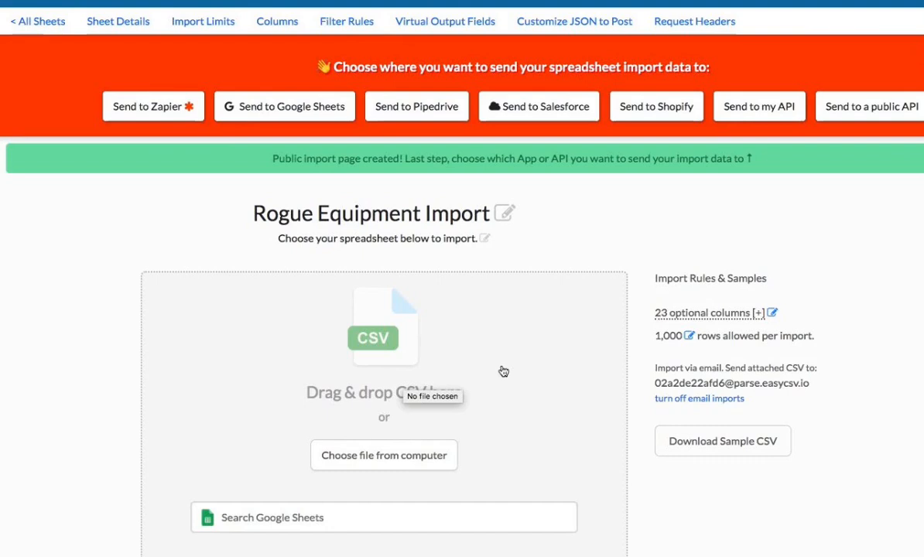
left_click(636, 116)
scroll(106, 283, "down", 2)
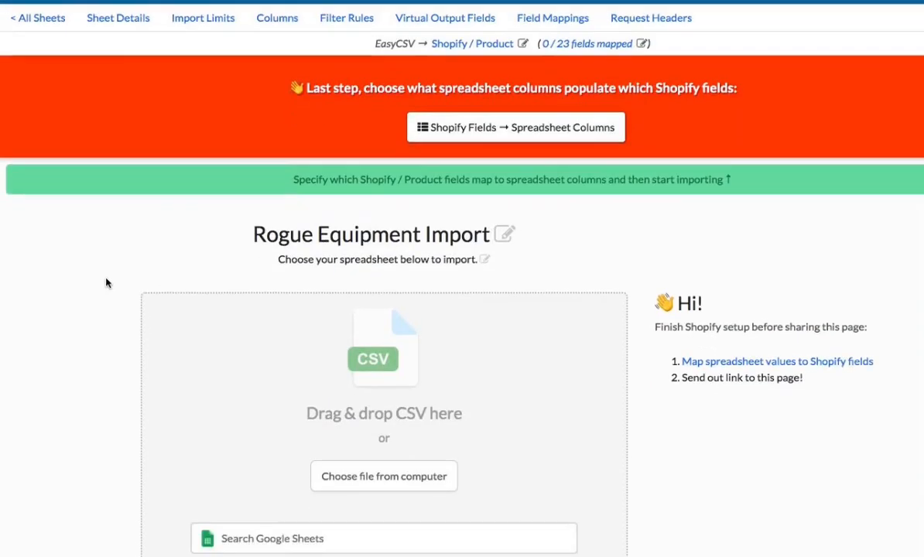
left_click(467, 116)
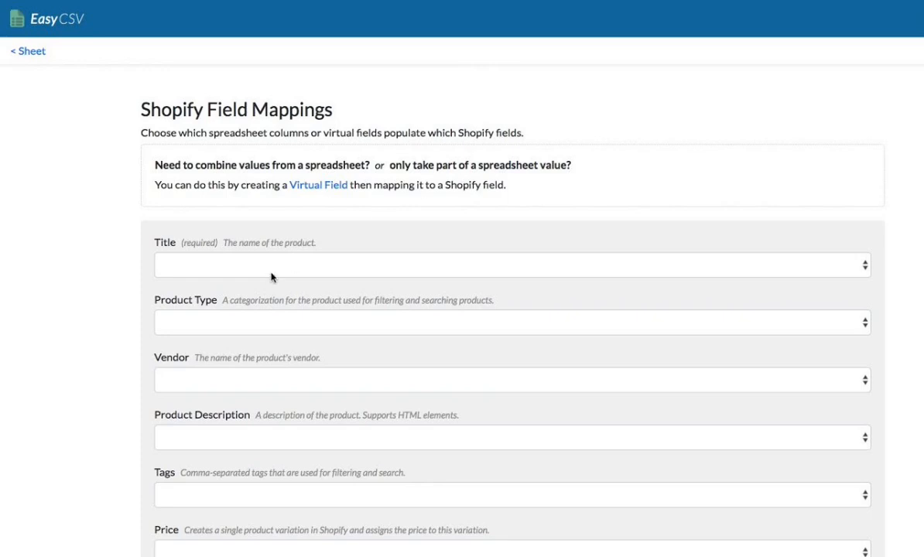
Map the Shopify Title field to product_name and Product Type to product_type.
left_click(187, 267)
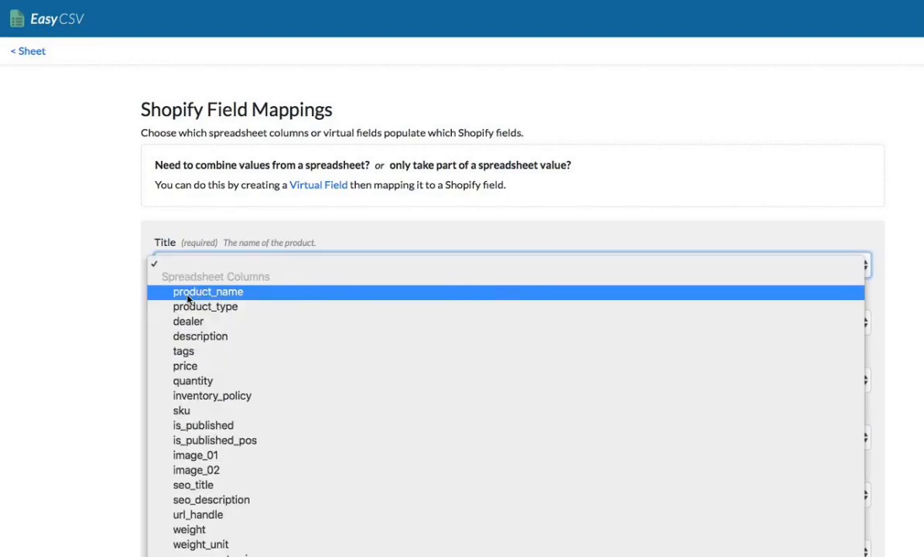
left_click(187, 299)
left_click(175, 323)
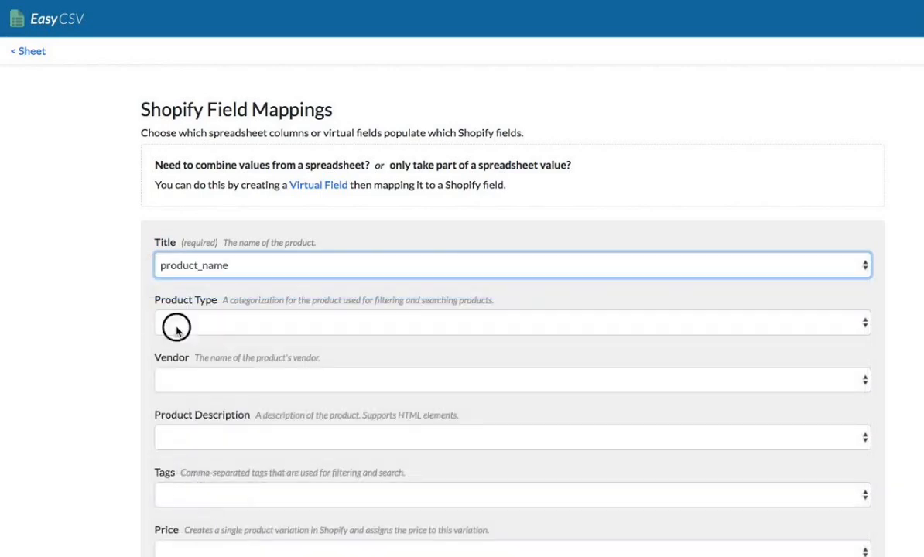
left_click(206, 370)
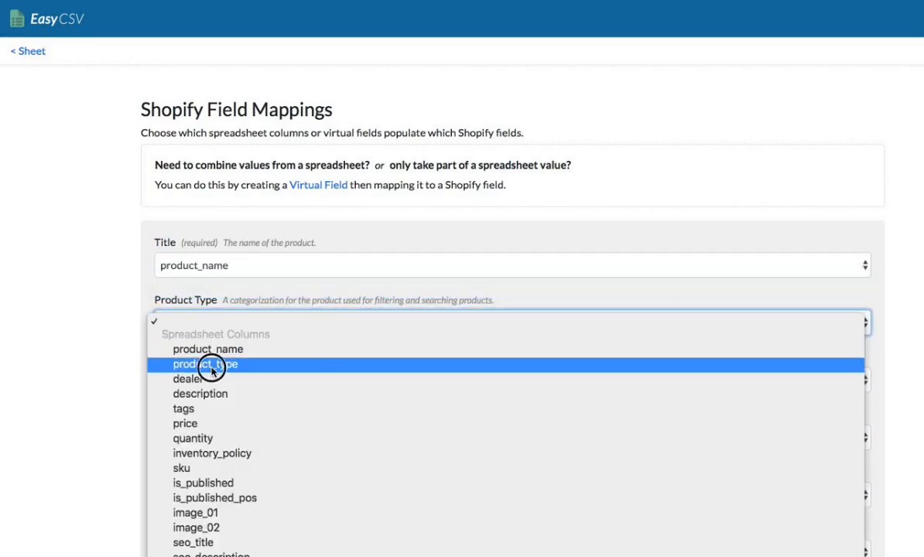
Map the Vendor field to the dealer column and Product Description to description.
scroll(132, 331, "down", 3)
left_click(180, 244)
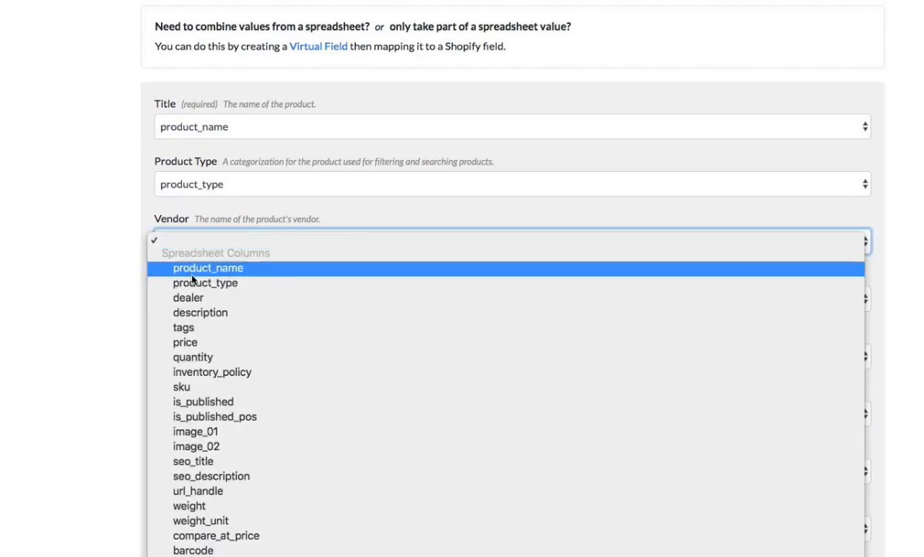
left_click(199, 299)
scroll(113, 309, "down", 1)
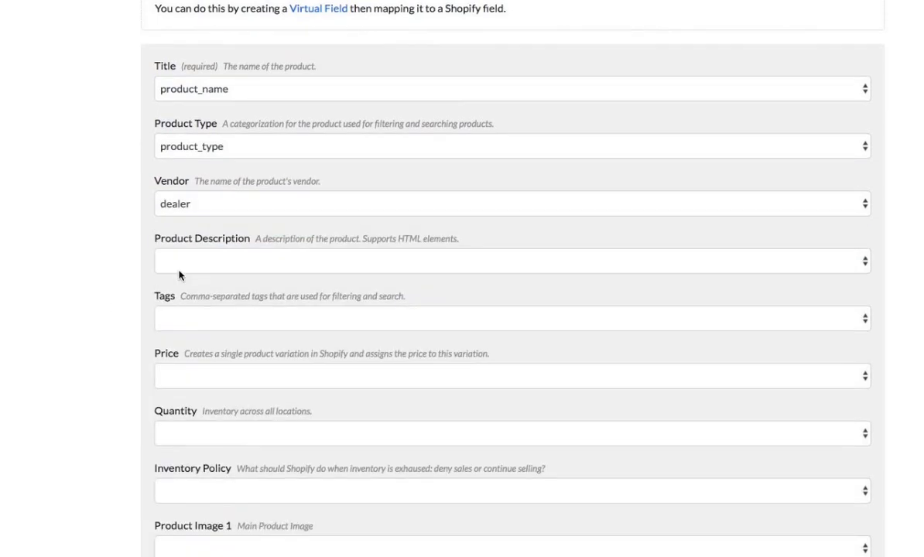
left_click(180, 267)
key("Return")
Map the Tags, Price and Quantity fields to the tags, price and quantity columns.
scroll(105, 326, "down", 2)
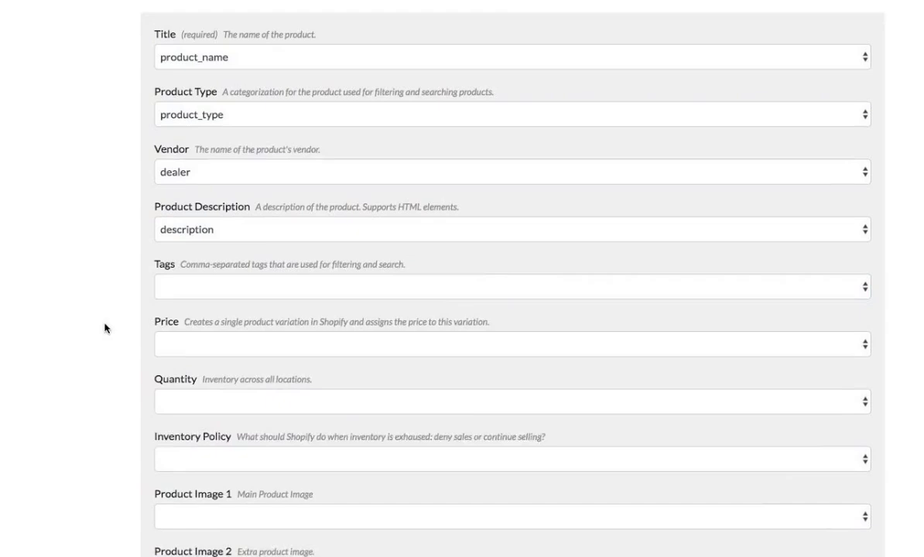
left_click(166, 260)
left_click(197, 348)
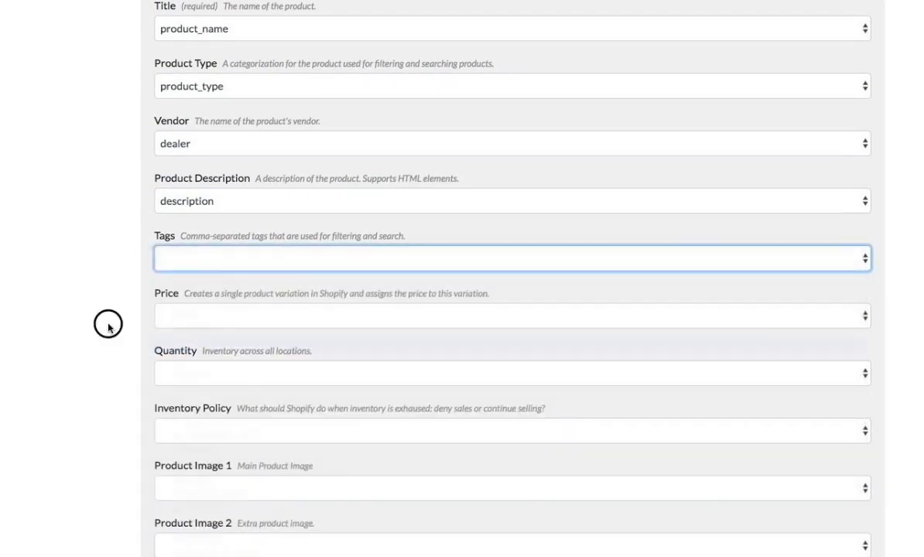
scroll(109, 326, "down", 4)
left_click(179, 205)
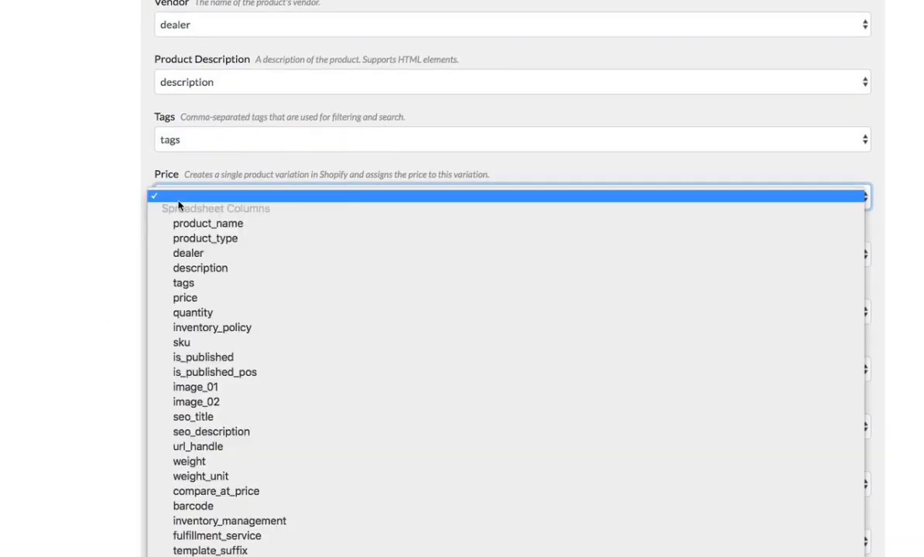
left_click(185, 299)
left_click(182, 254)
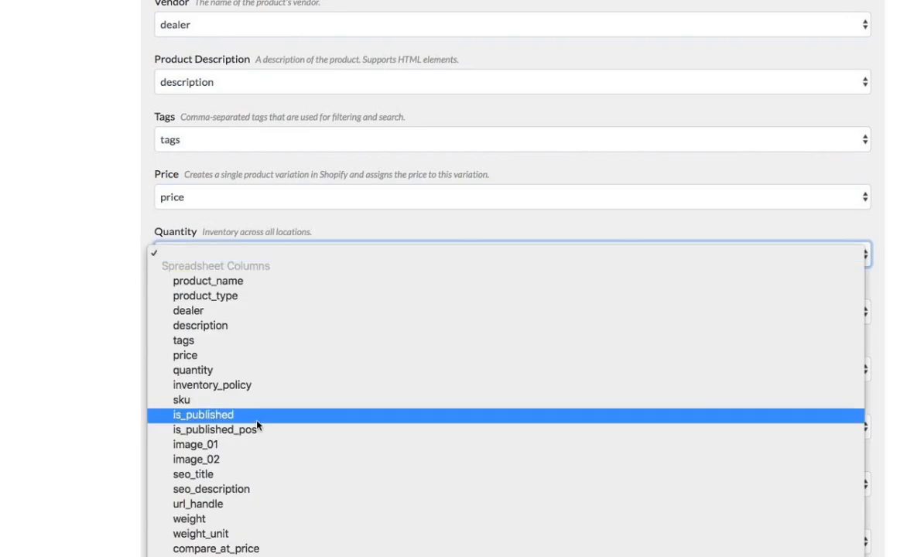
left_click(240, 372)
scroll(128, 357, "down", 1)
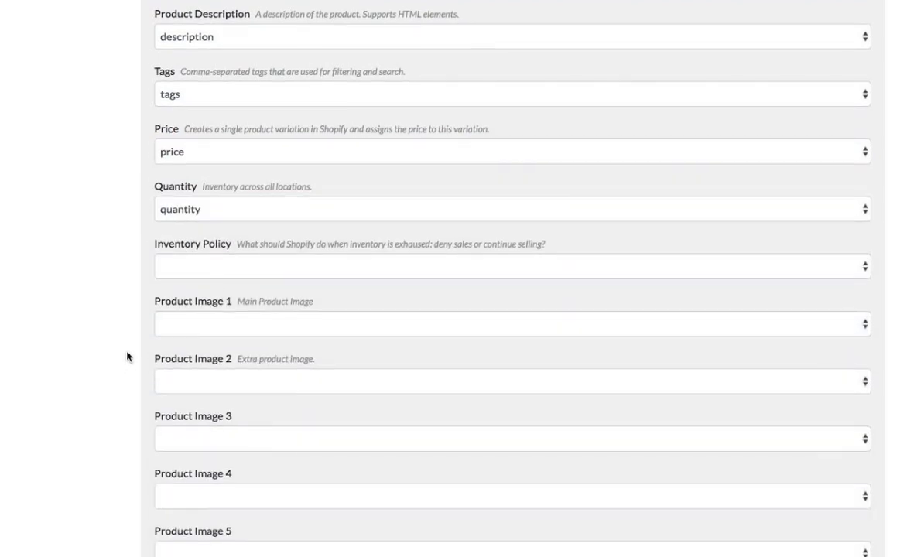
left_click(213, 271)
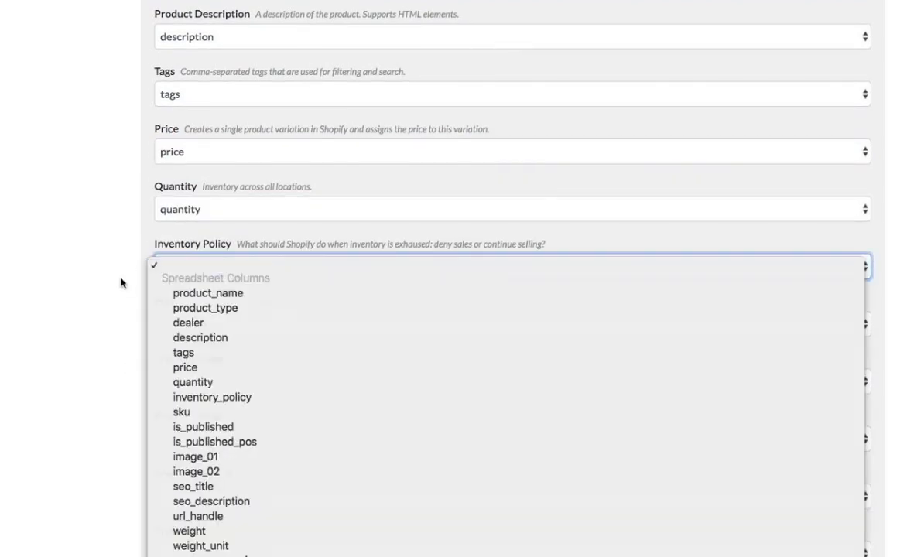
left_click(120, 283)
Map Product Image 1 to the image_01 column and Product Image 2 to image_02.
scroll(120, 348, "down", 1)
left_click(192, 267)
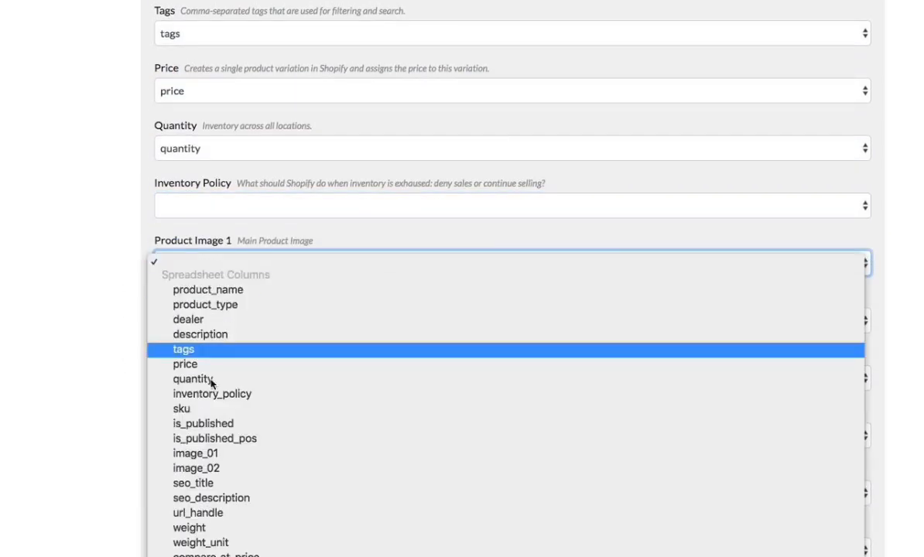
left_click(223, 456)
key("Tab")
key("space")
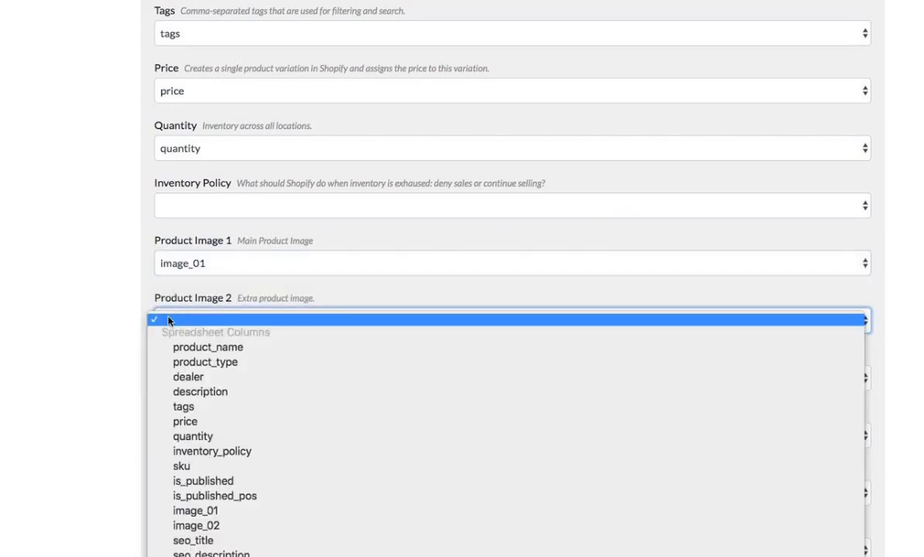
left_click(253, 526)
Map the Is Published? field to the is_published spreadsheet column.
scroll(95, 379, "down", 5)
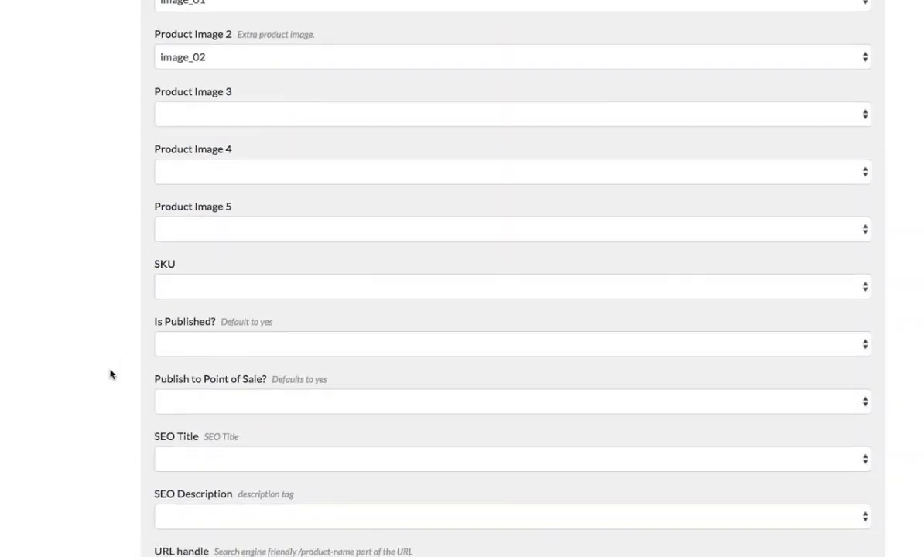
left_click(173, 347)
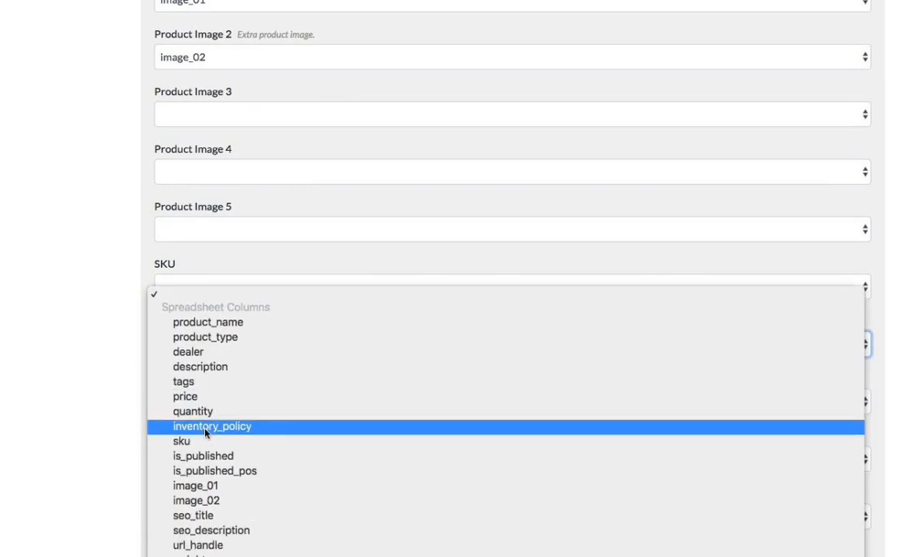
scroll(205, 433, "down", 2)
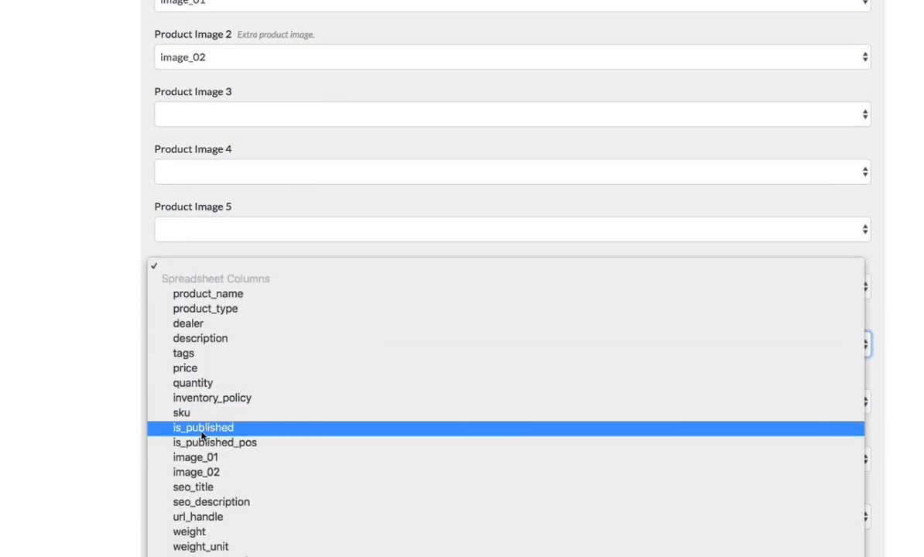
left_click(203, 430)
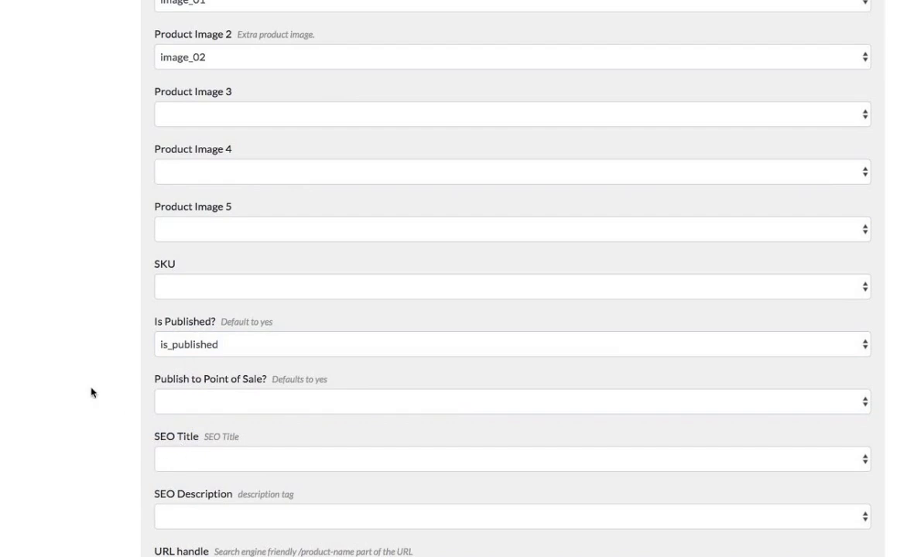
Save the Shopify field mappings, leaving the remaining SEO, weight, barcode and fulfillment fields unmapped.
scroll(91, 392, "down", 10)
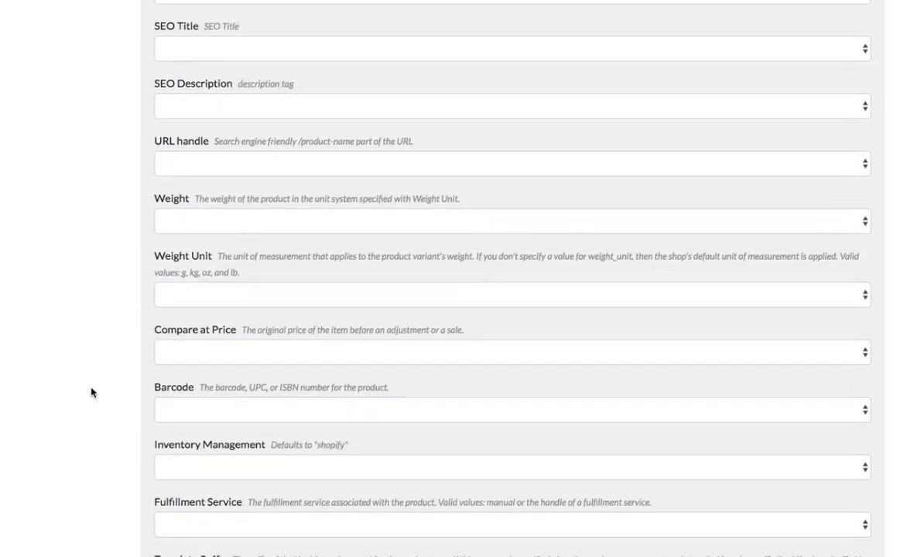
scroll(91, 392, "down", 3)
left_click(173, 543)
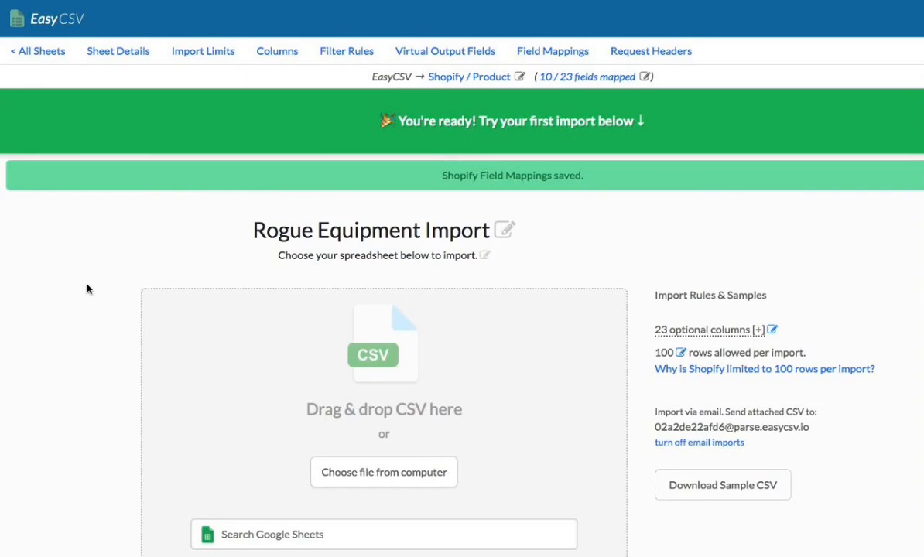
Upload Shopify Basic - Sheet1.csv from the shopify folder to the Rogue Equipment Import page, and validate and import its records.
scroll(95, 288, "down", 1)
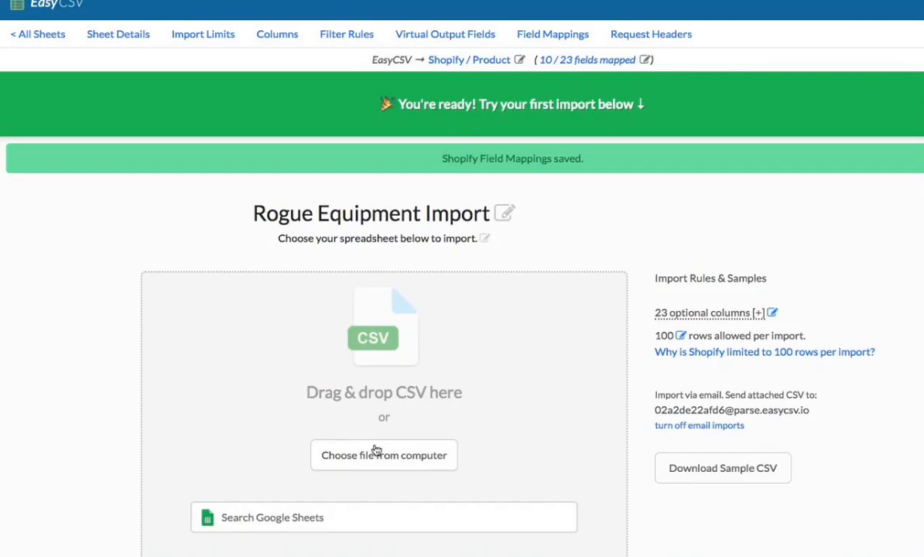
key("super+Tab")
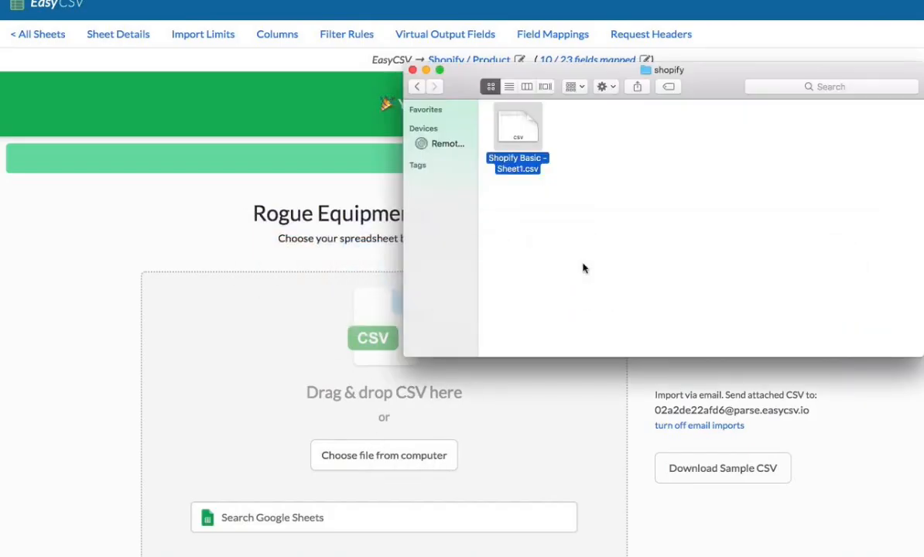
left_click_drag(518, 161, 330, 352)
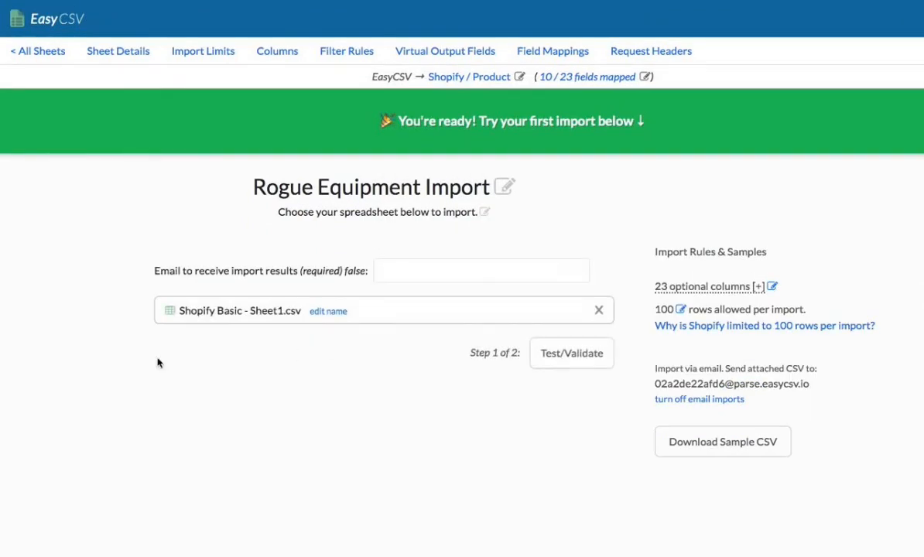
left_click(557, 356)
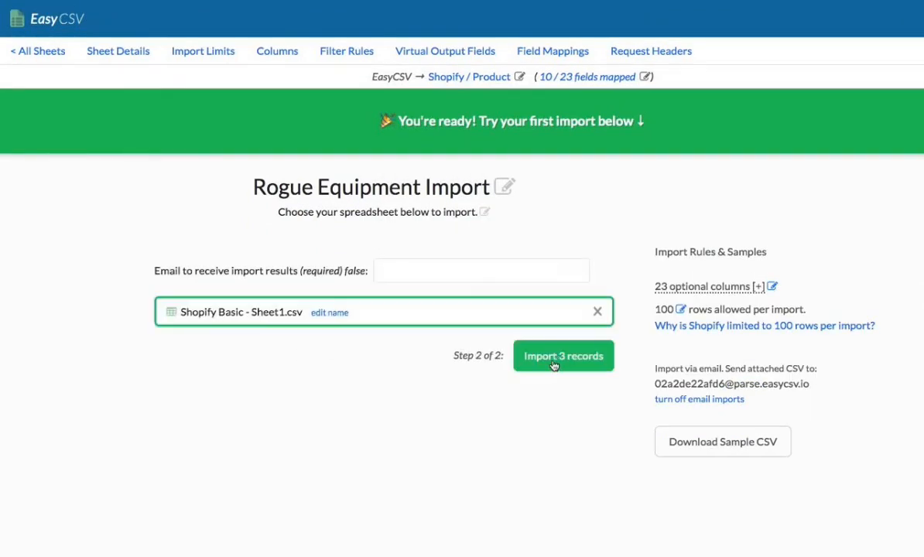
left_click(554, 364)
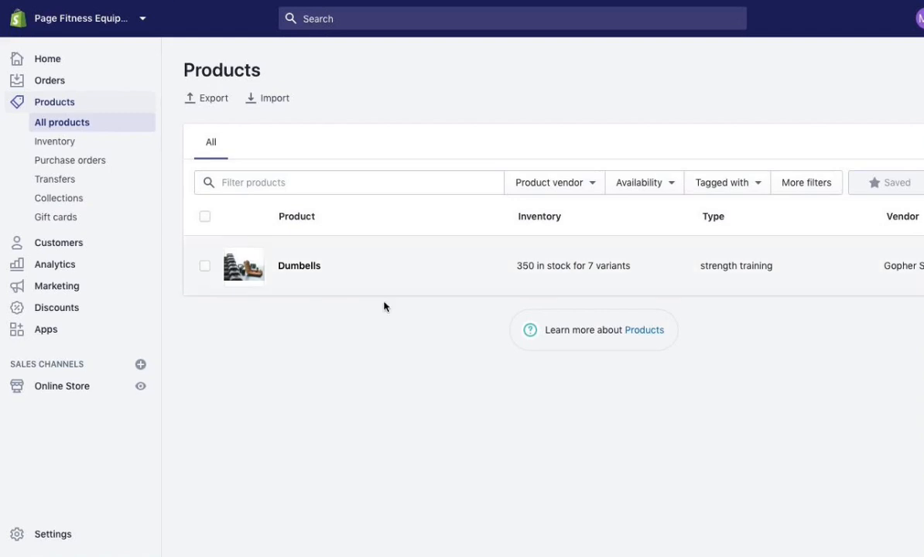
Refresh the Shopify products list and check the imported ROGUE Kettlebell's description, images, tags, price and inventory before returning to the list.
key("super+r")
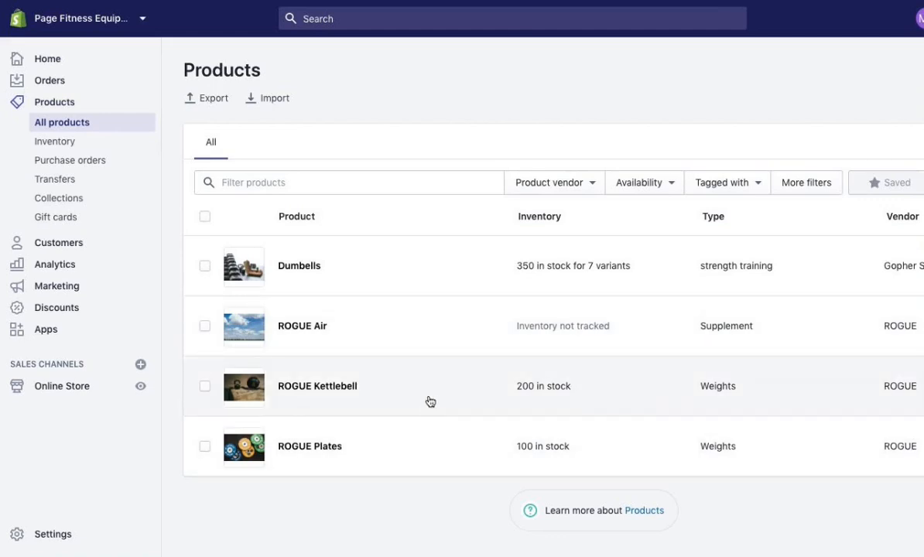
left_click(333, 386)
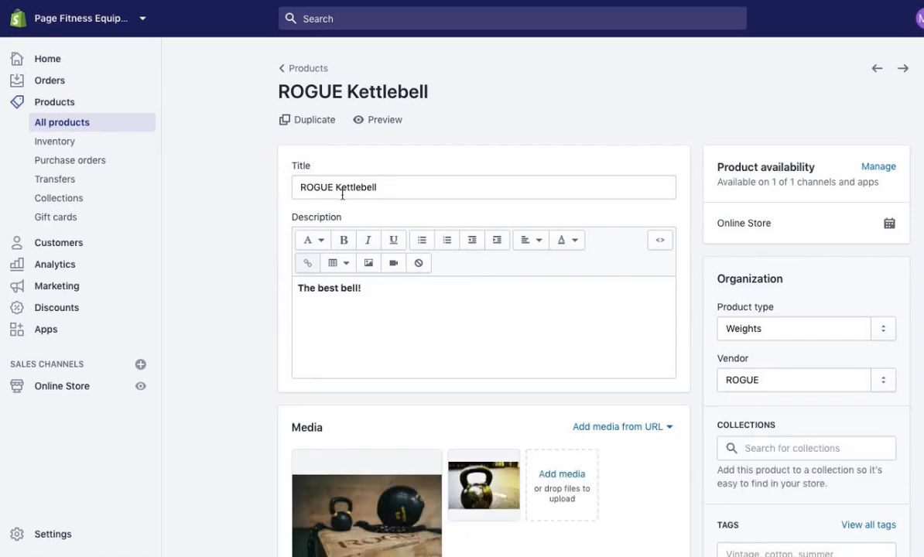
scroll(258, 266, "down", 3)
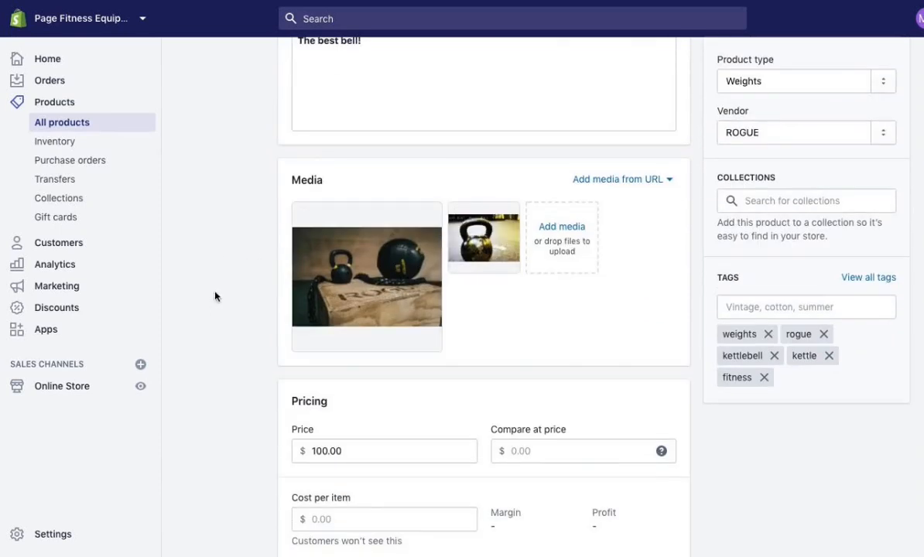
scroll(220, 293, "down", 4)
scroll(221, 292, "down", 2)
scroll(221, 292, "down", 5)
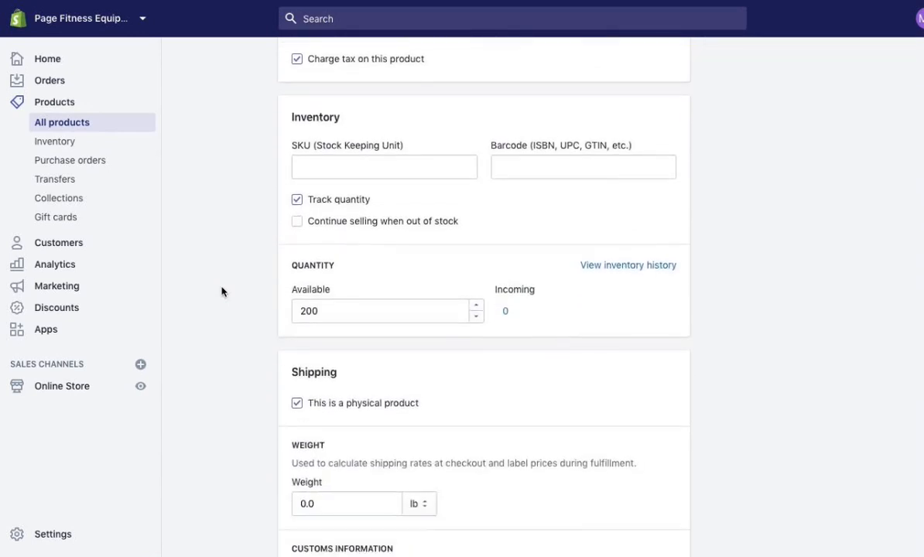
scroll(227, 396, "down", 6)
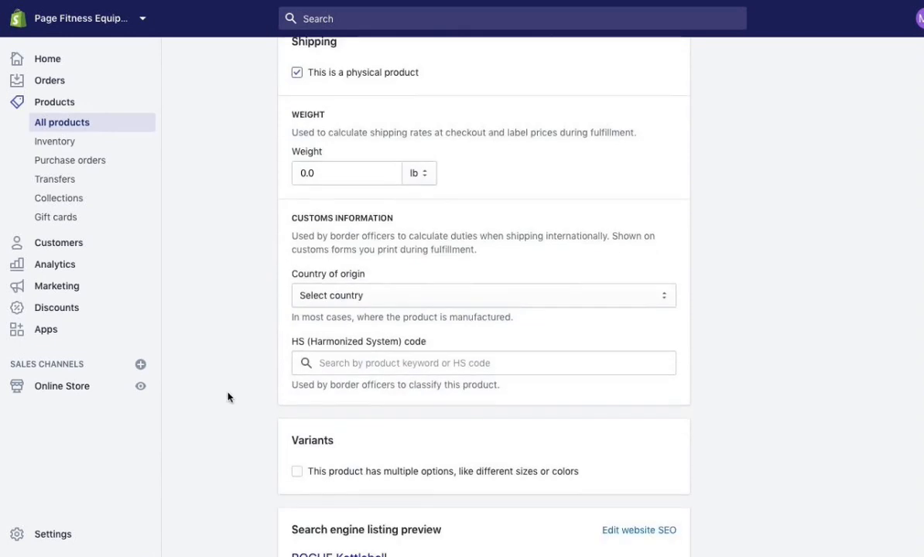
scroll(229, 396, "up", 8)
scroll(232, 391, "up", 10)
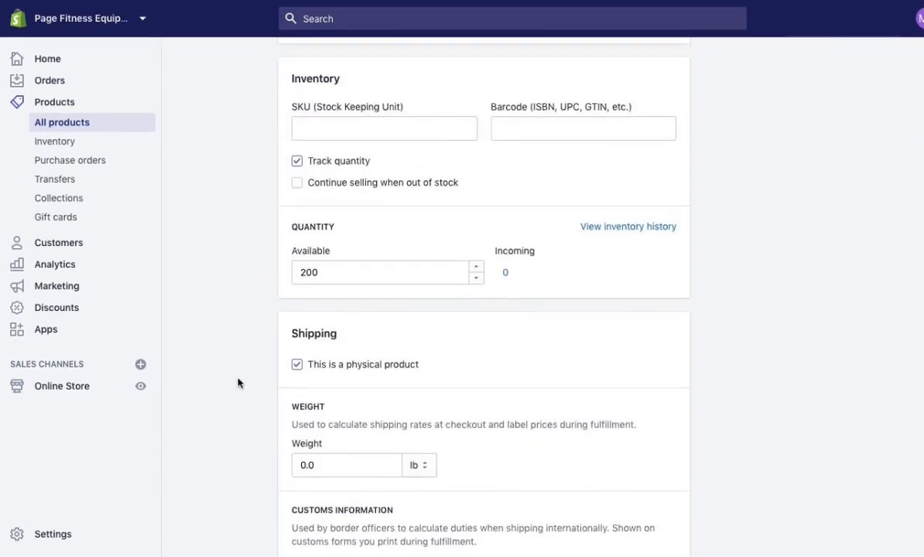
scroll(237, 382, "up", 9)
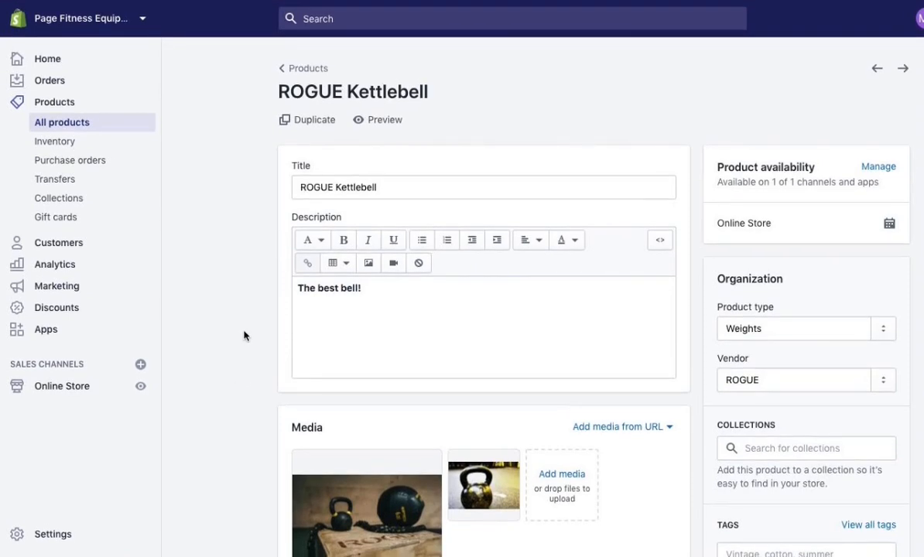
left_click(306, 69)
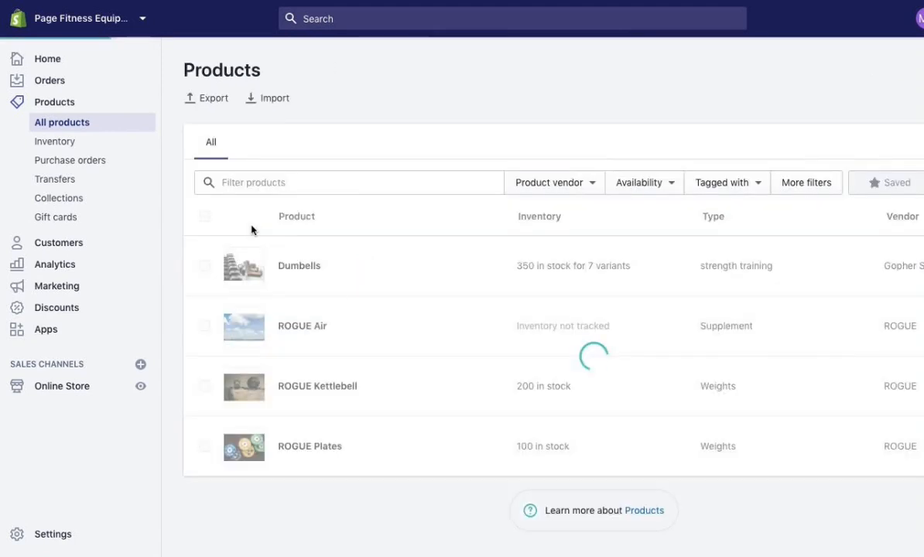